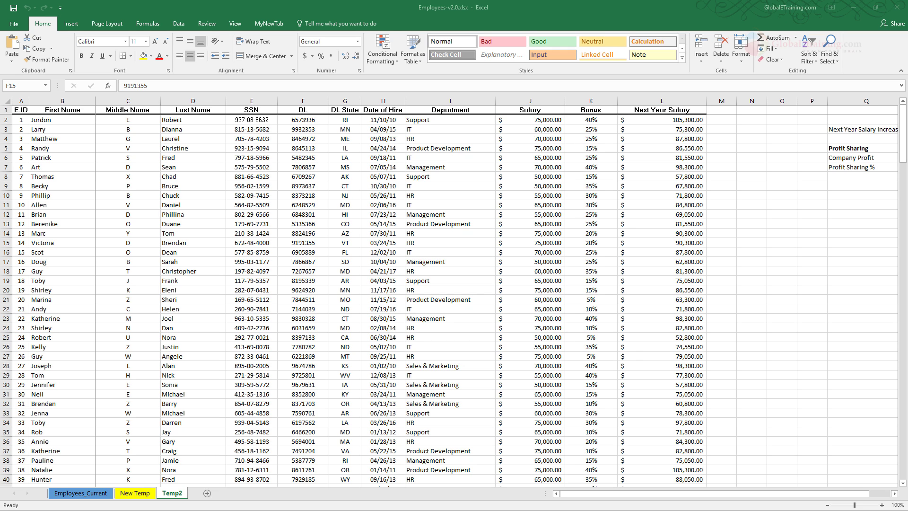
Switch the ribbon to the Data tab with Alt+A to reach the Outline commands.
key(alt+a)
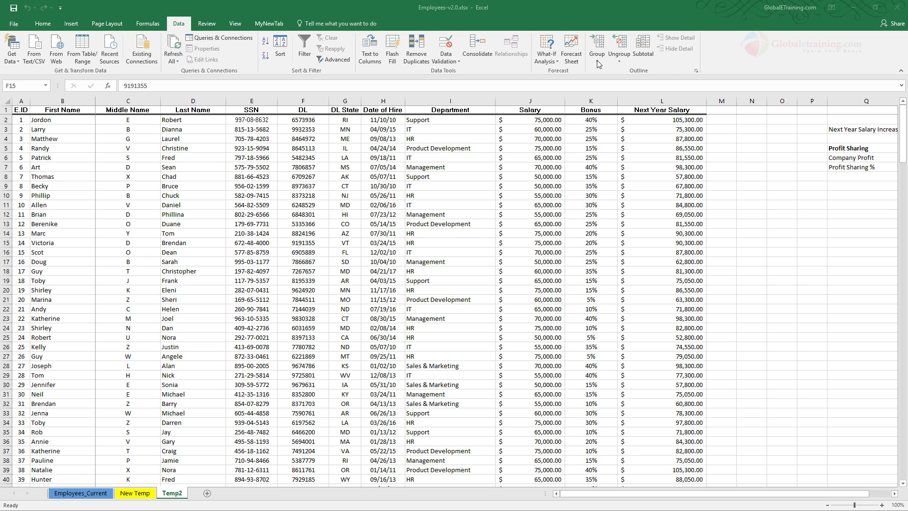
click(619, 59)
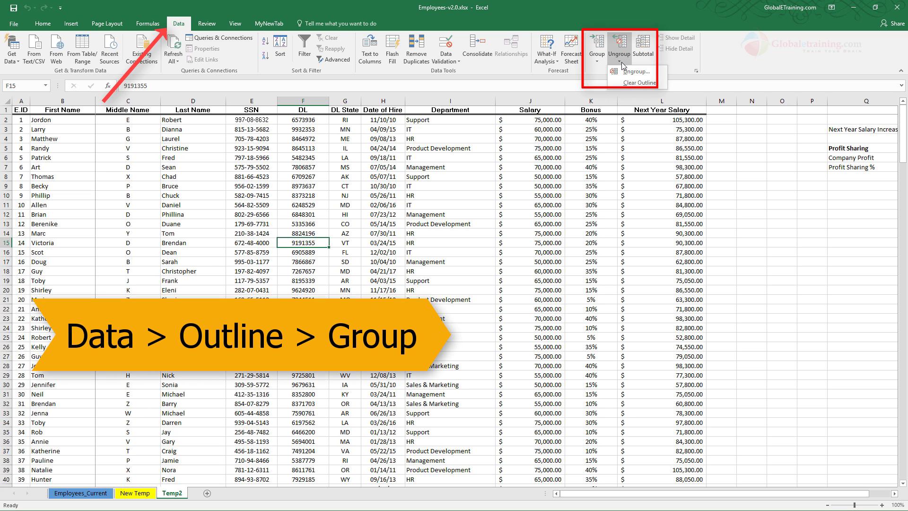
click(747, 60)
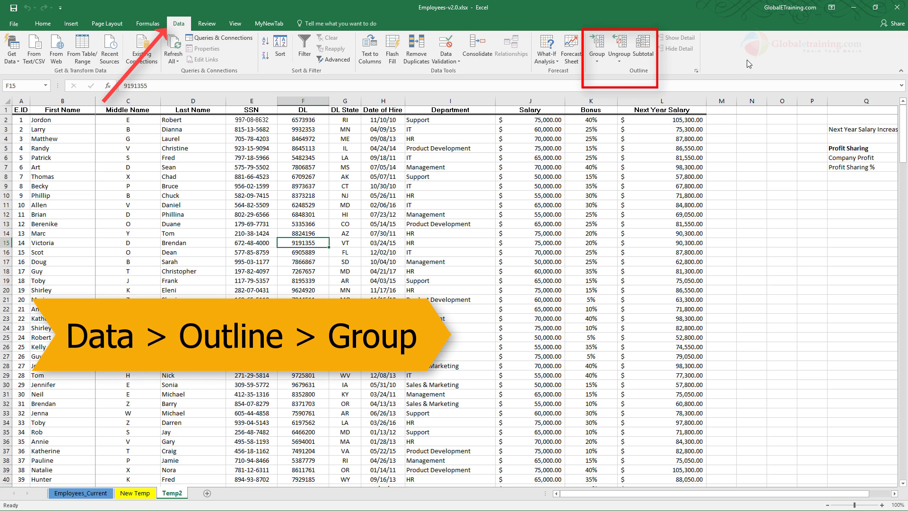
click(4, 204)
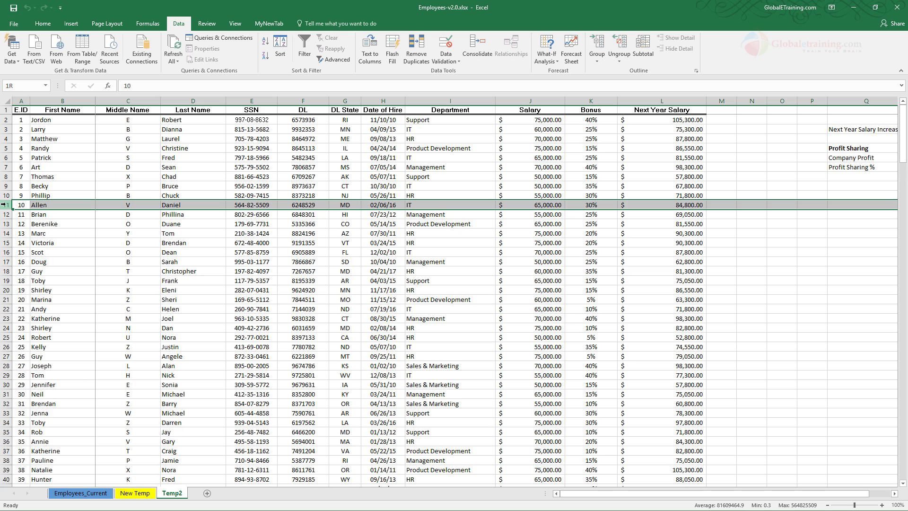
Select row headers 11 through 25 and group them with Data > Group.
drag(4, 204, 2, 338)
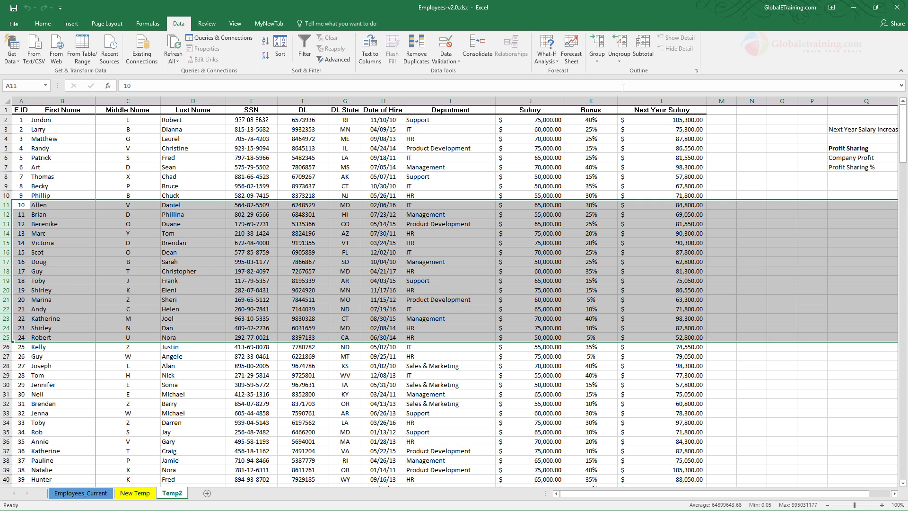
click(597, 58)
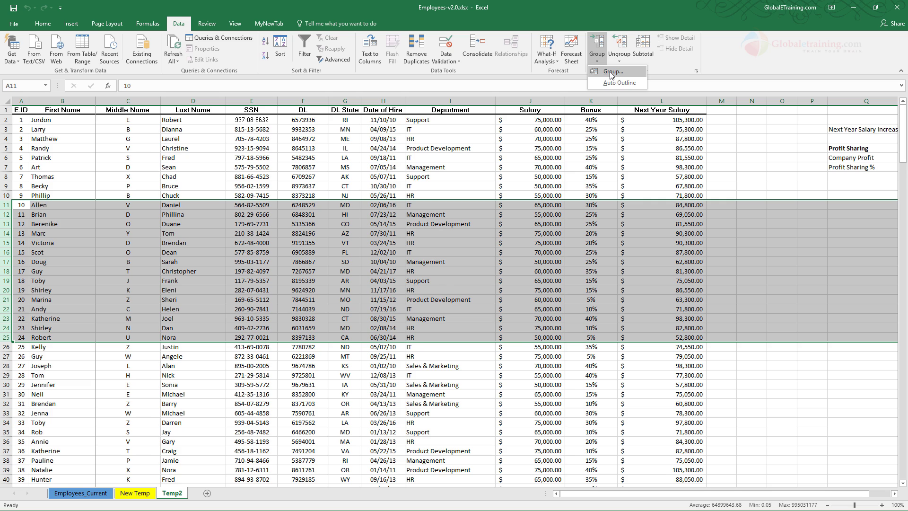
click(609, 72)
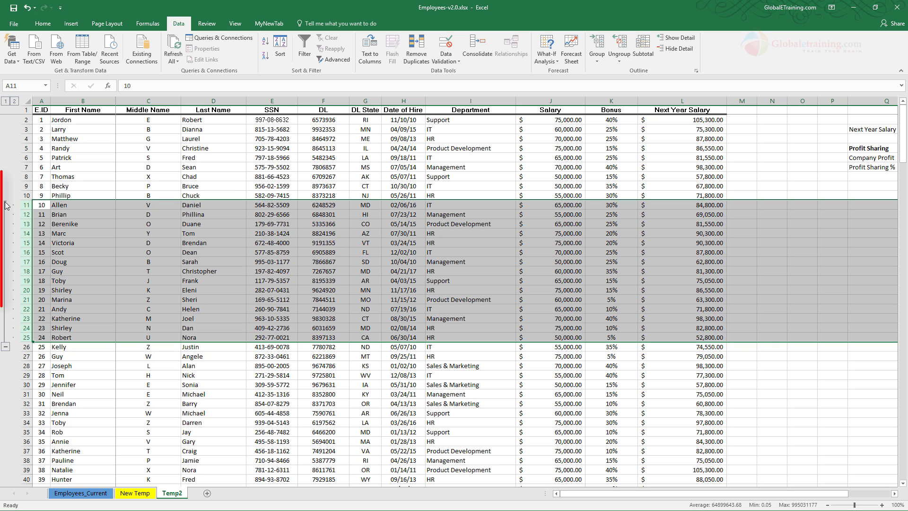
Collapse the rows 11–25 group, expand it, then collapse it again.
click(7, 348)
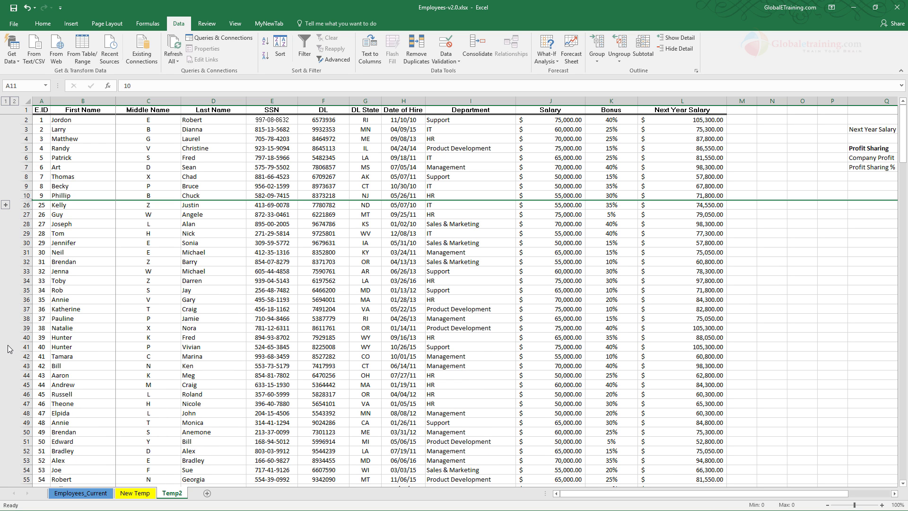
click(7, 205)
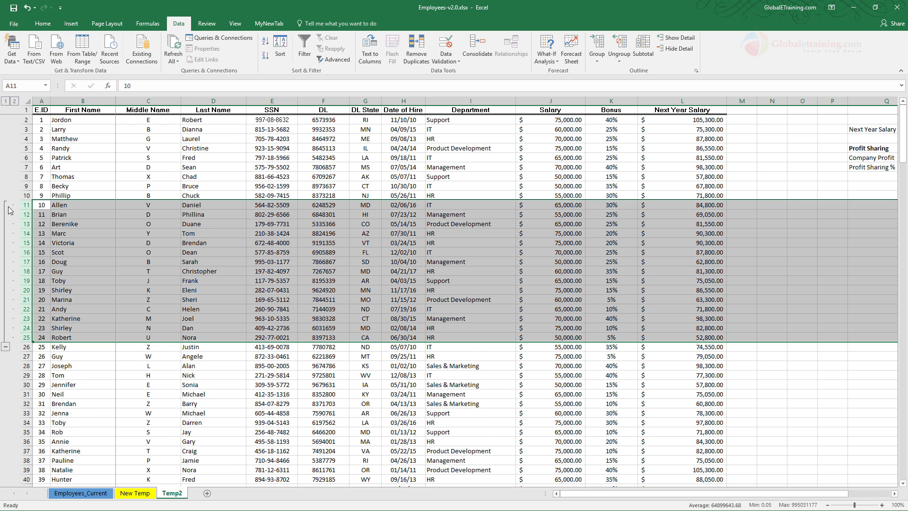
click(6, 347)
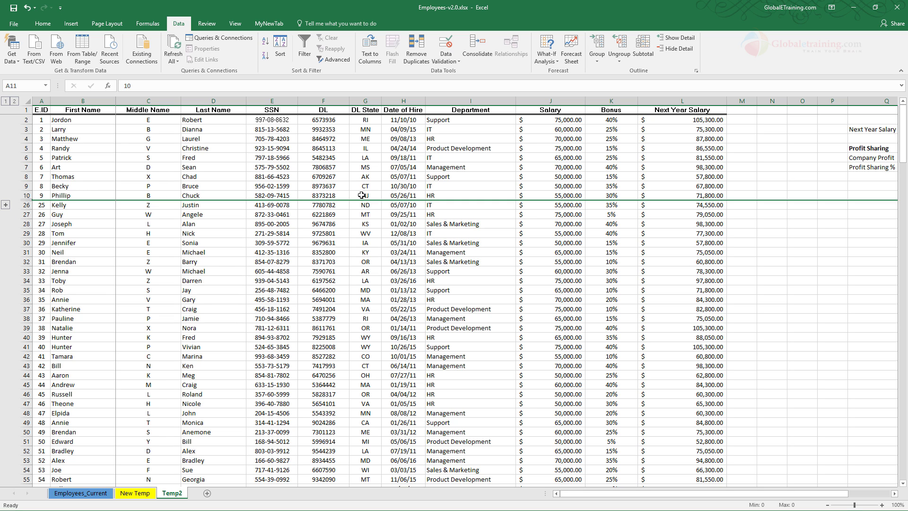
Group columns F–H (DL, DL State, Date of Hire), collapse them, and re-expand rows 11–25.
drag(333, 101, 422, 102)
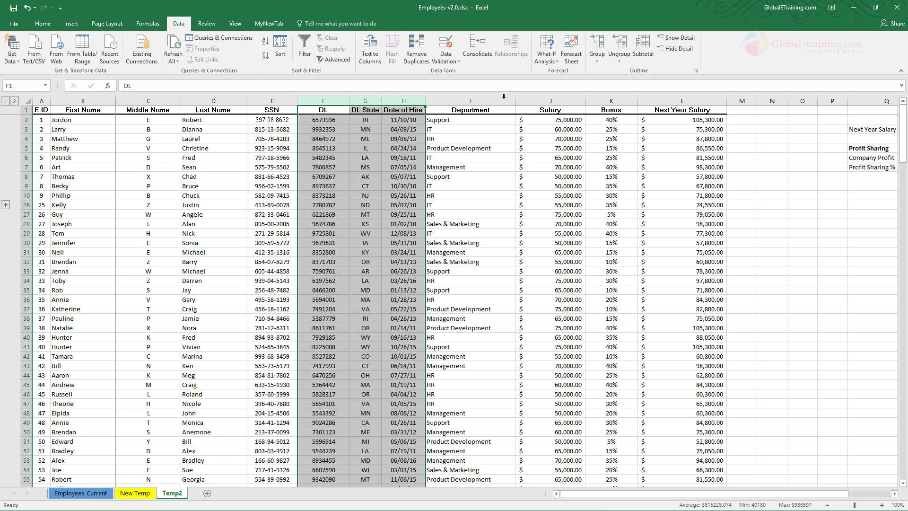
click(604, 62)
click(606, 72)
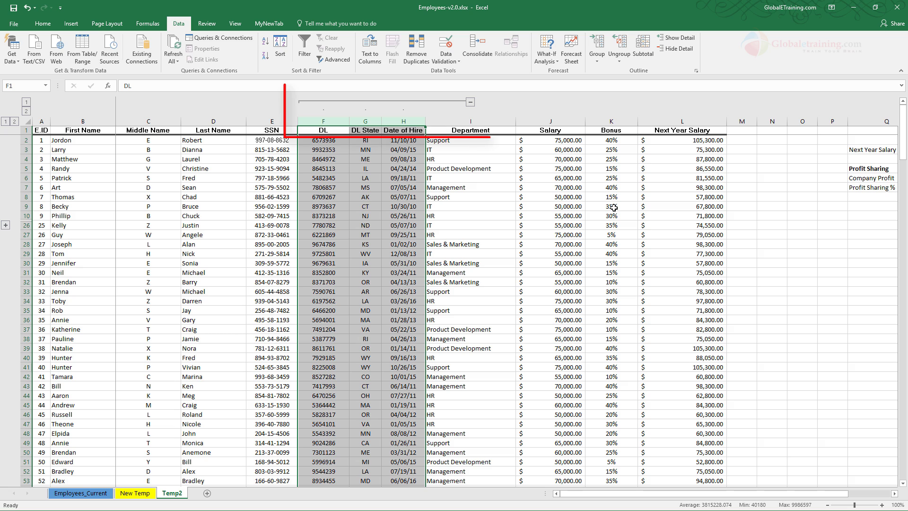
click(470, 102)
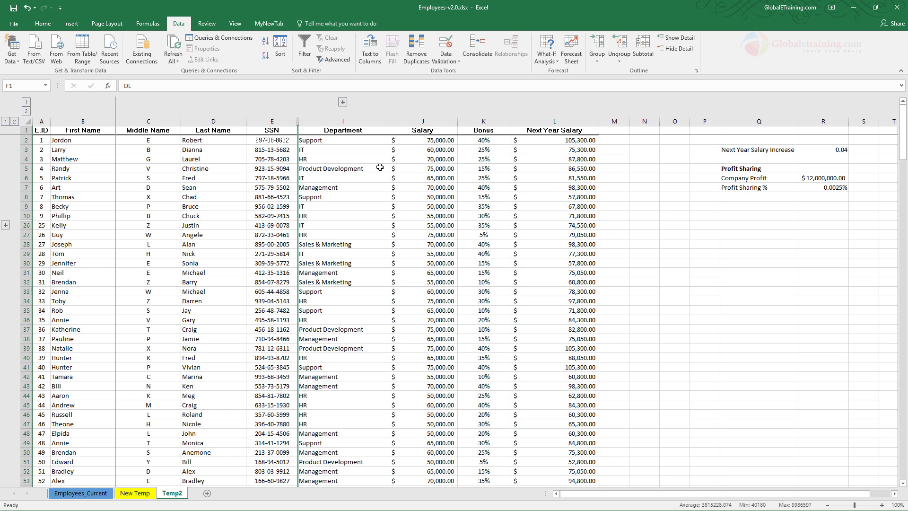
click(6, 224)
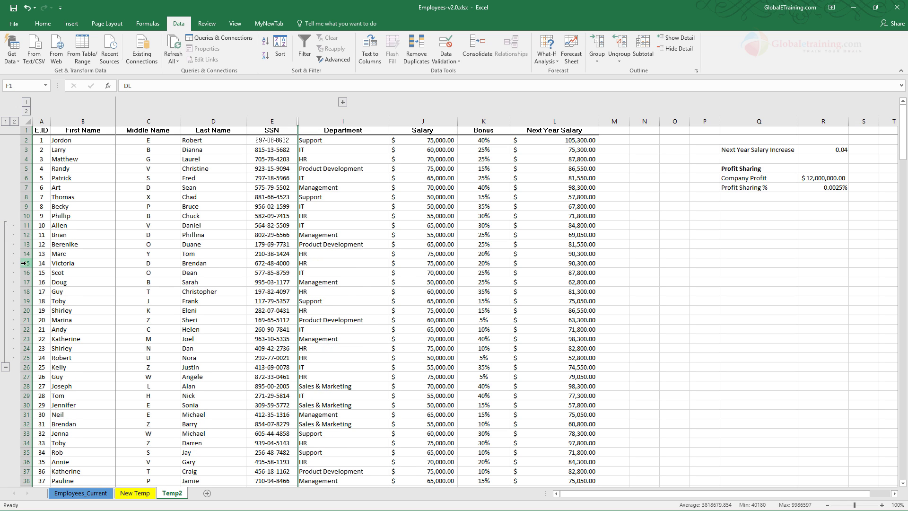
Group rows 15–22 as a nested level inside the rows 11–25 group.
drag(24, 263, 23, 329)
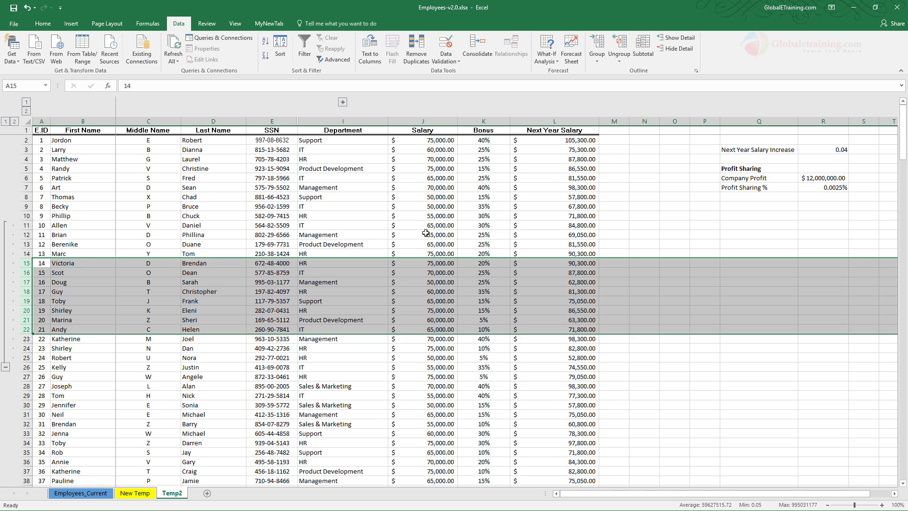
click(597, 61)
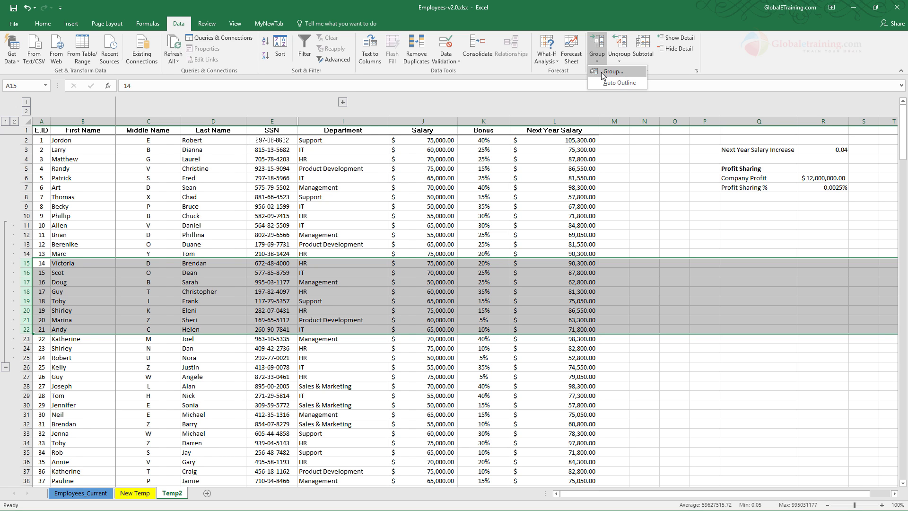
click(608, 71)
Toggle the inner and outer row groups, leaving rows 15–22 collapsed and rows 11–25 expanded.
click(14, 338)
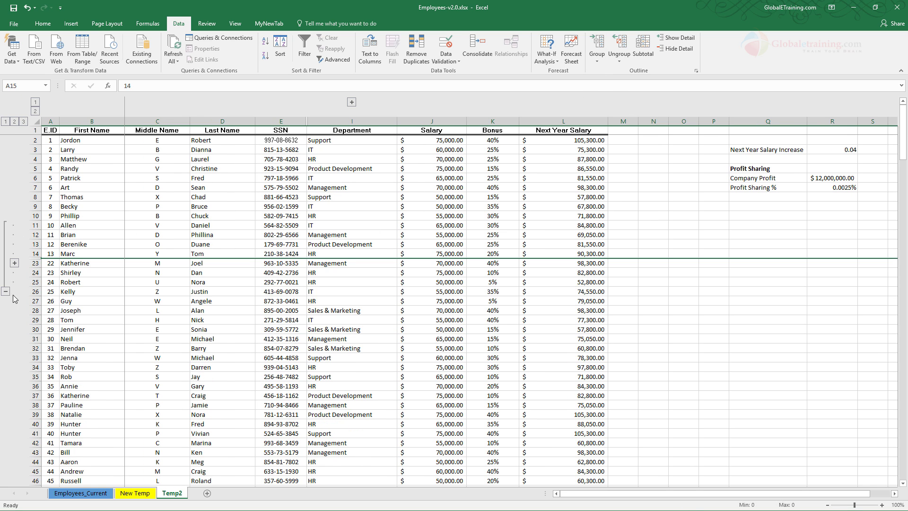
click(5, 292)
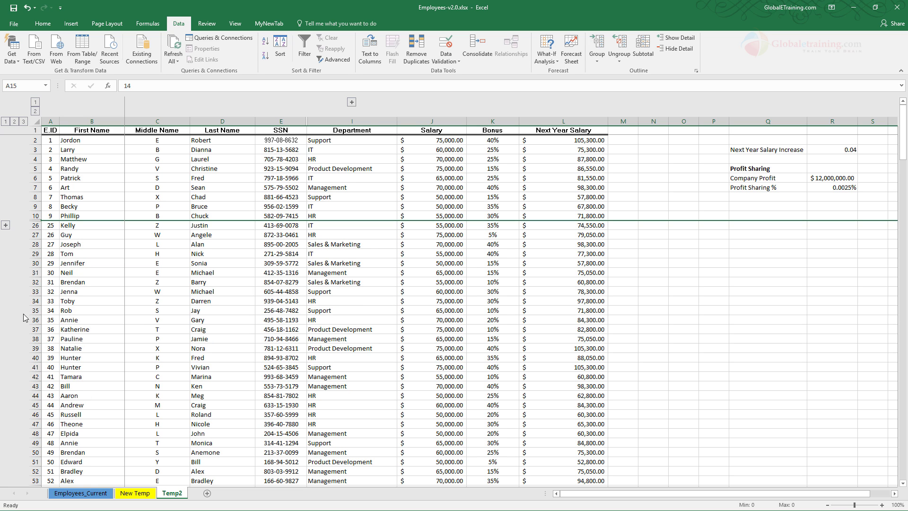
click(6, 226)
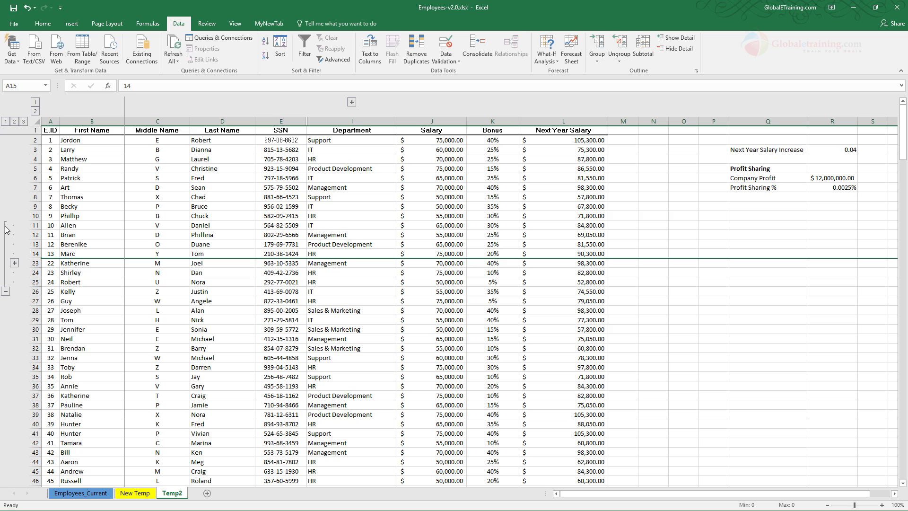
click(14, 263)
click(15, 339)
click(7, 291)
click(6, 226)
Select the data from E1 down and across through column K, then group columns E–K.
click(283, 130)
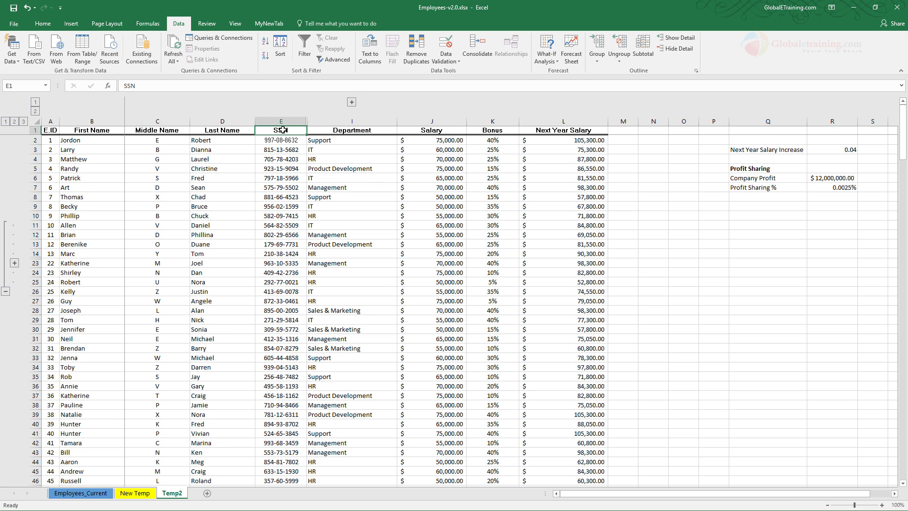
key(ctrl+shift+Down)
key(shift+Right)
key(shift+Right)
key(shift+Right)
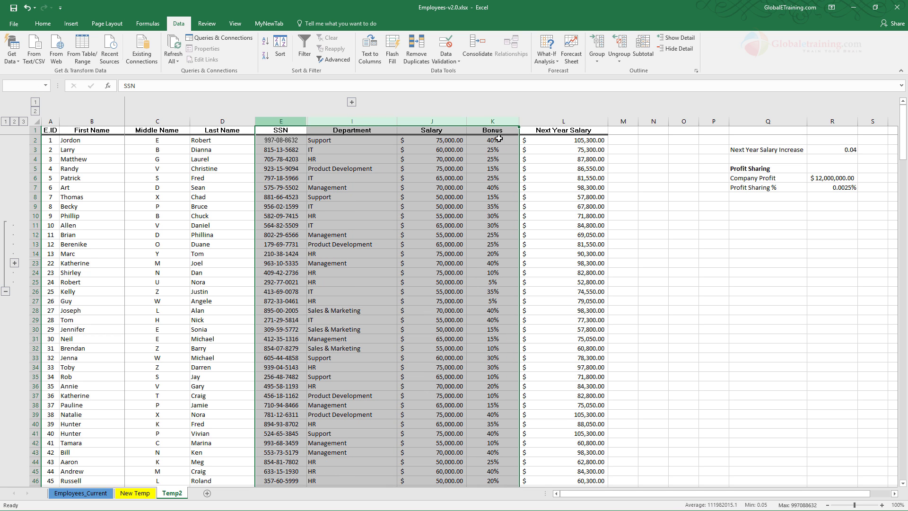
click(597, 59)
click(613, 77)
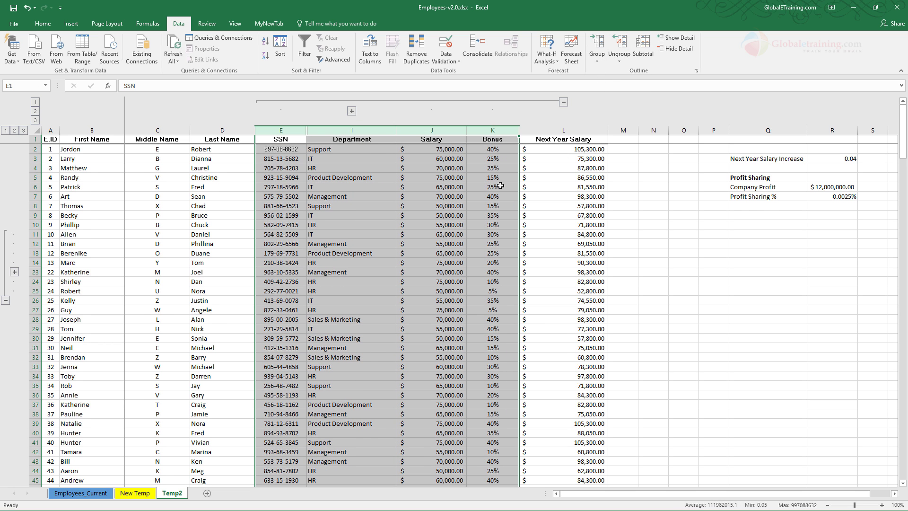
Toggle the F–H and E–K column groups, ending with all columns shown.
click(351, 110)
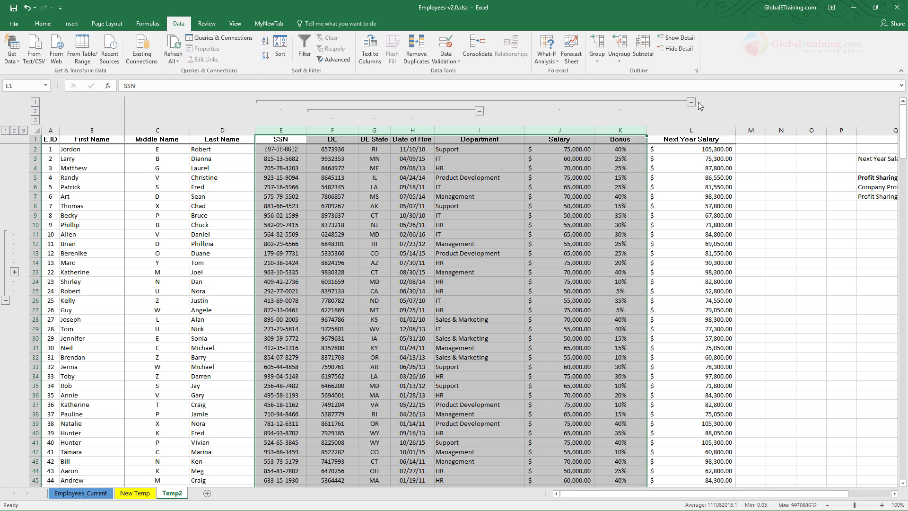
click(480, 112)
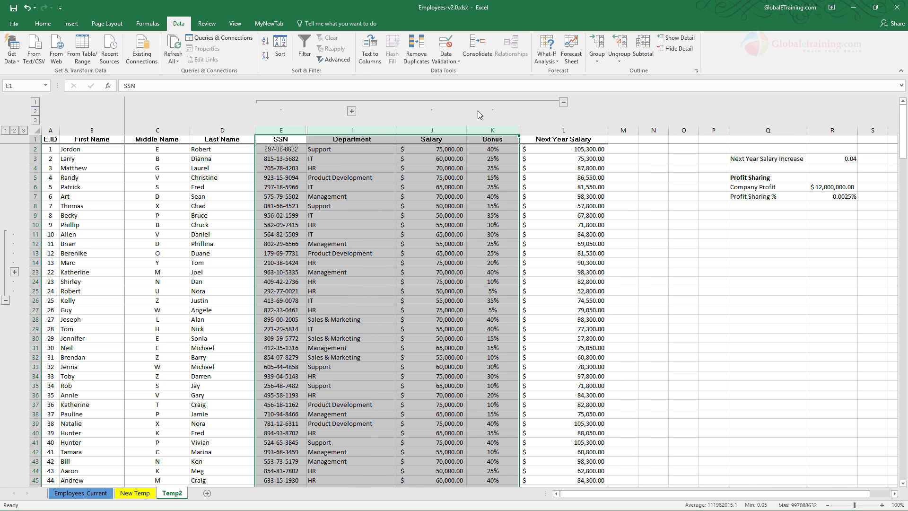
click(563, 102)
click(301, 102)
click(351, 111)
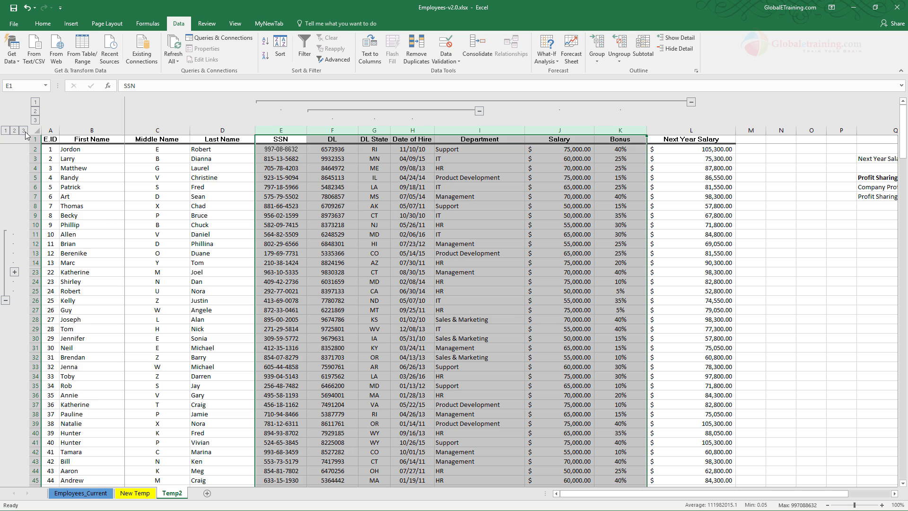
click(36, 102)
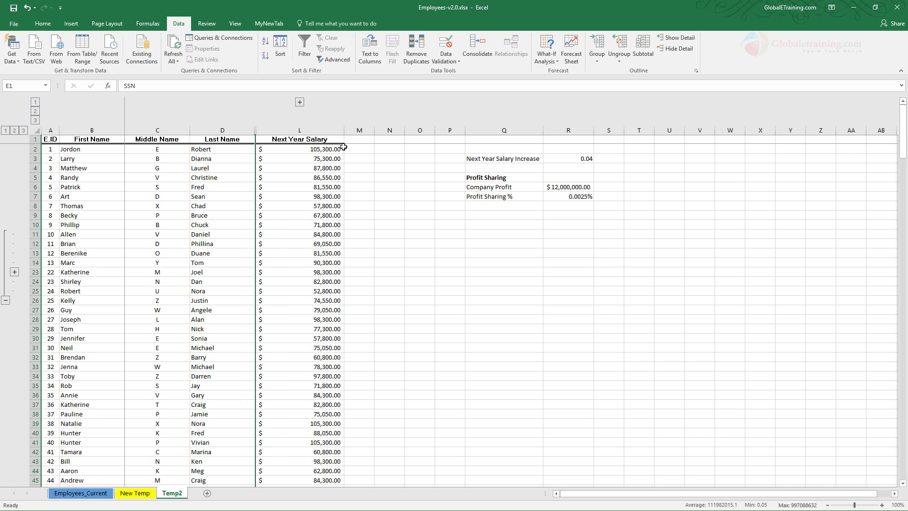
click(6, 130)
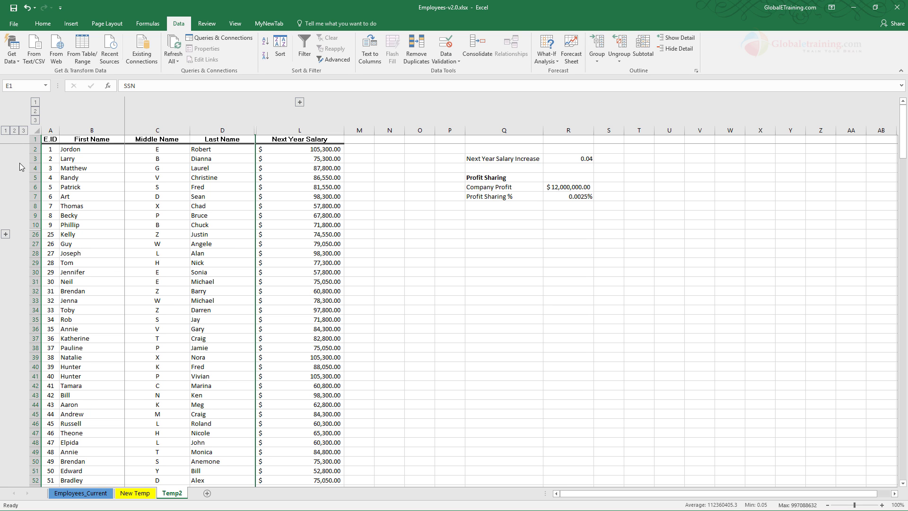
click(15, 130)
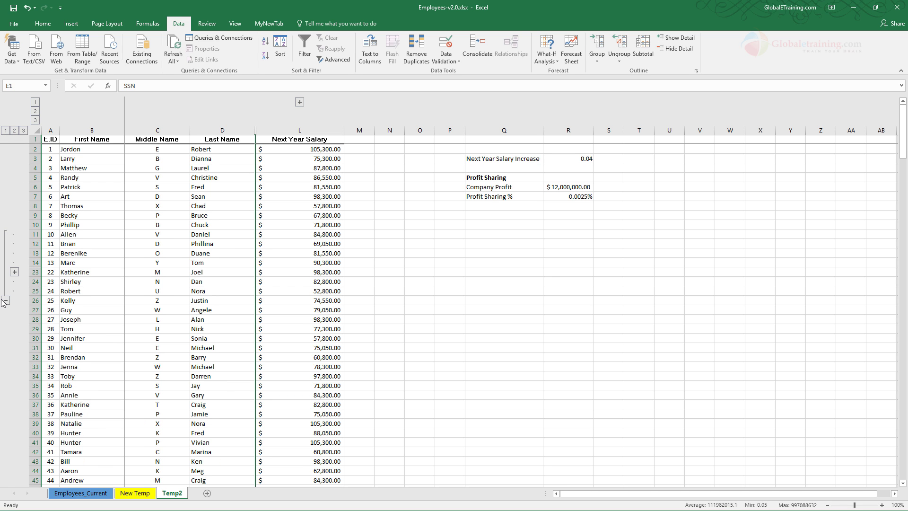
click(24, 130)
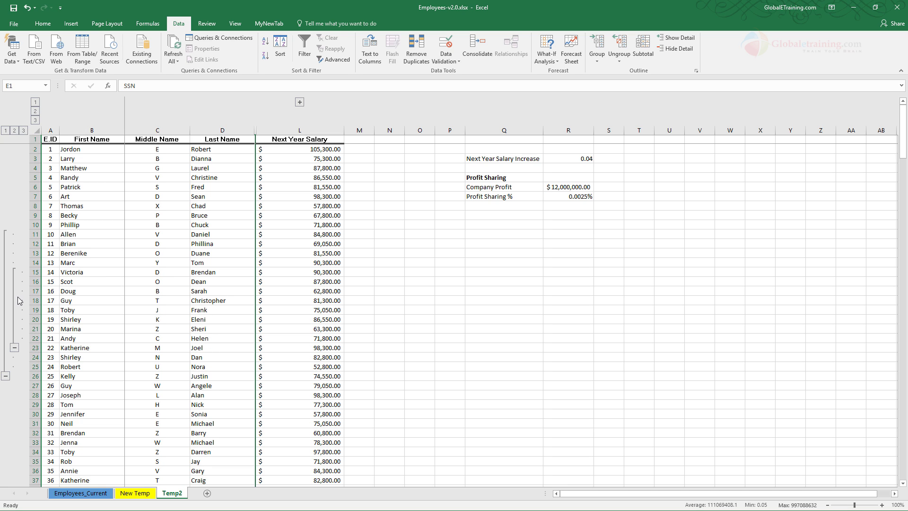
click(35, 121)
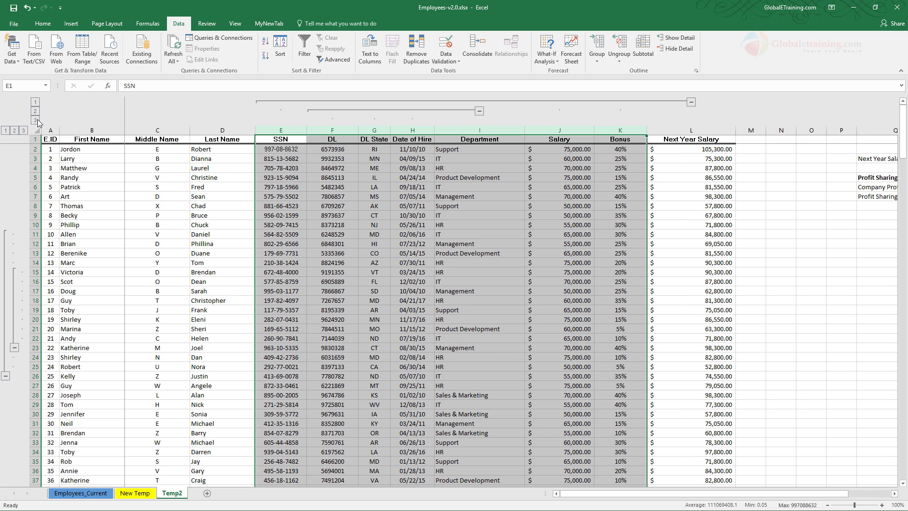
click(36, 102)
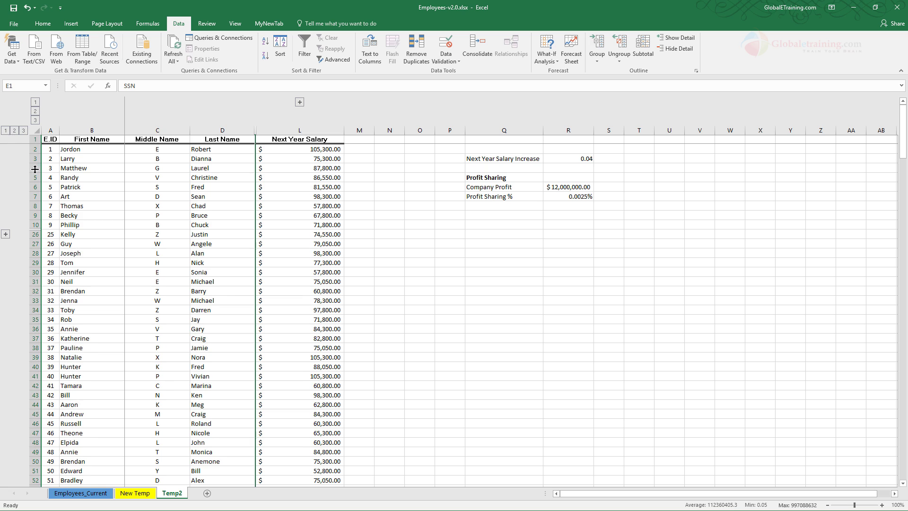
click(16, 132)
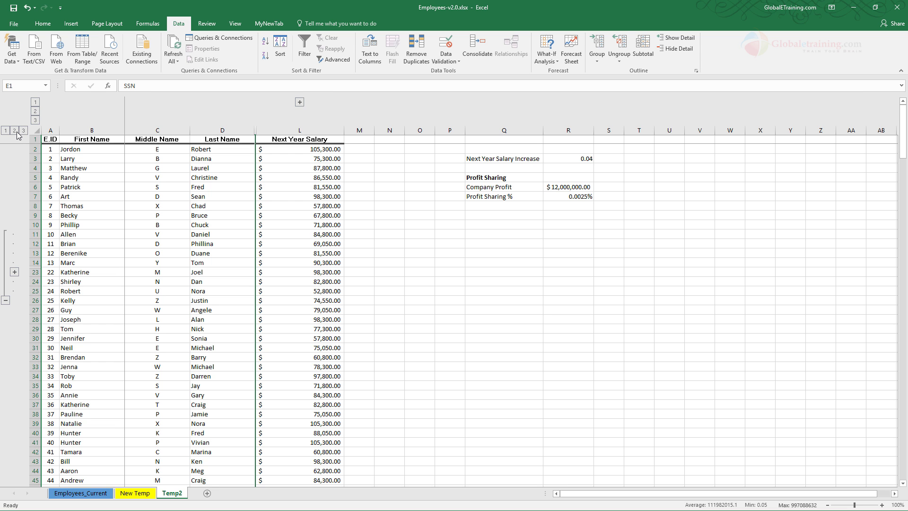
click(36, 112)
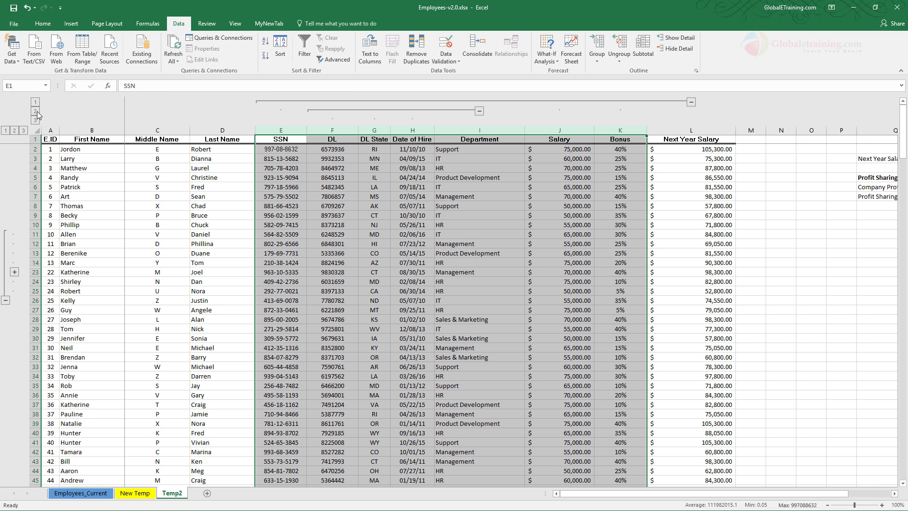
From cell I26, use Ungroup > Clear Outline to remove all row and column groups.
click(479, 300)
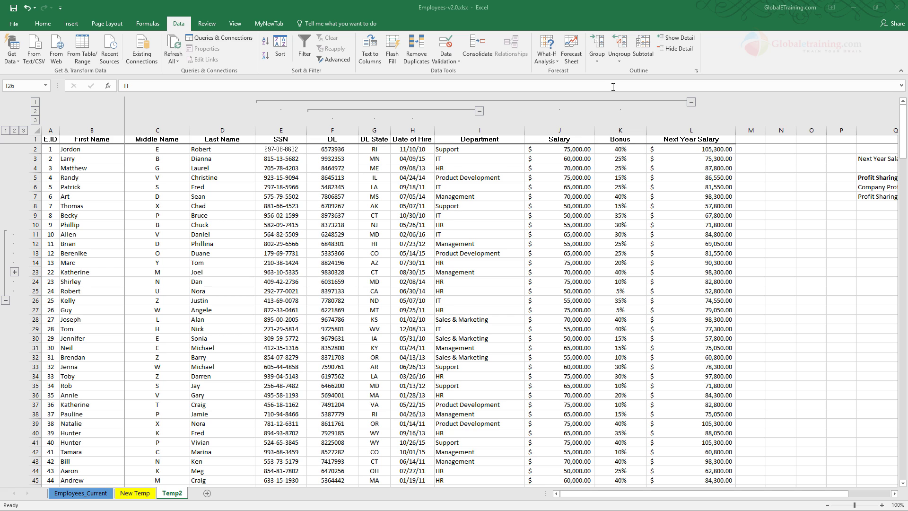
click(620, 59)
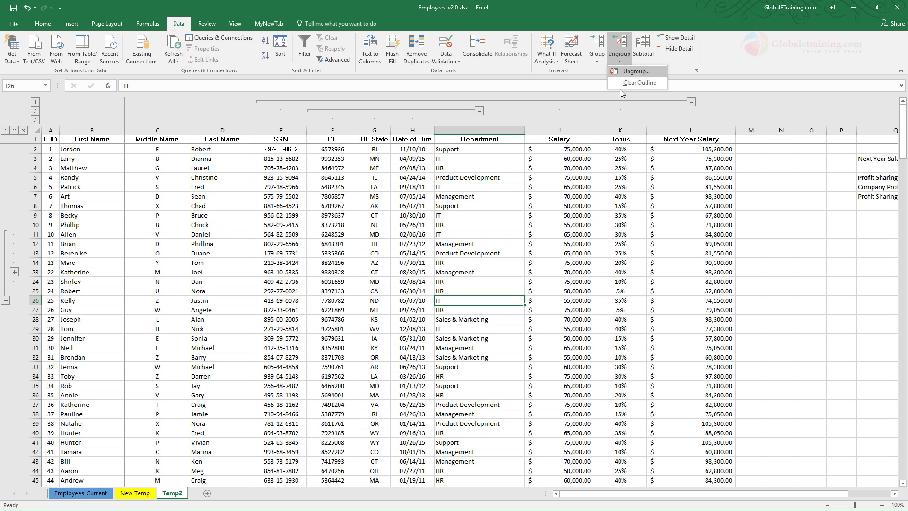
click(645, 83)
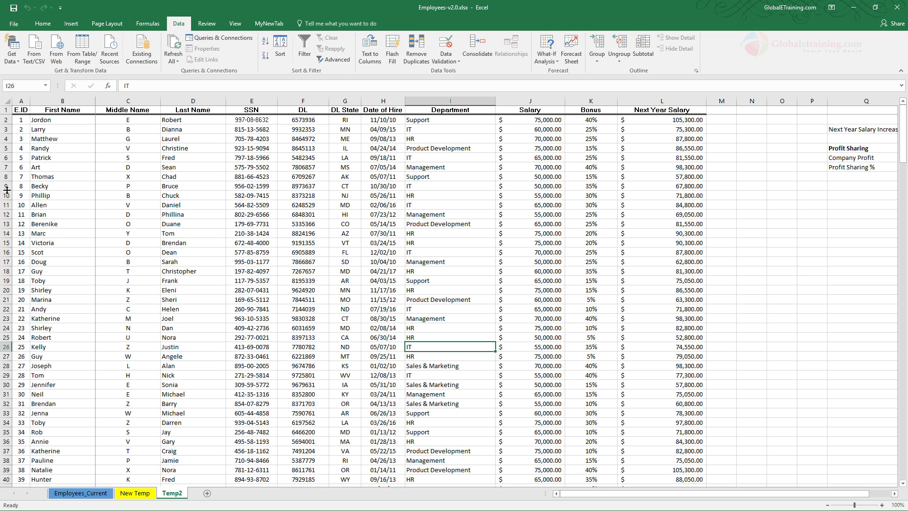
Group rows 6–16, then collapse and re-expand that group.
drag(4, 157, 5, 252)
click(597, 62)
click(603, 71)
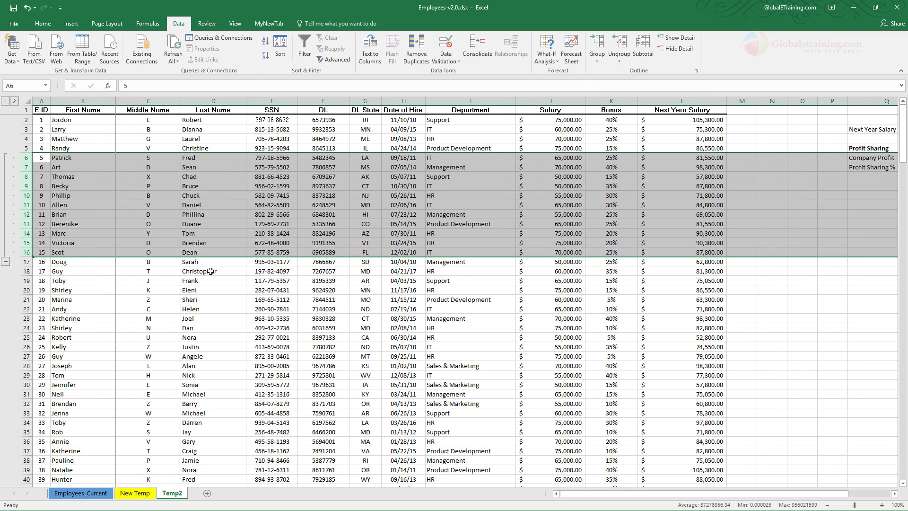
click(196, 298)
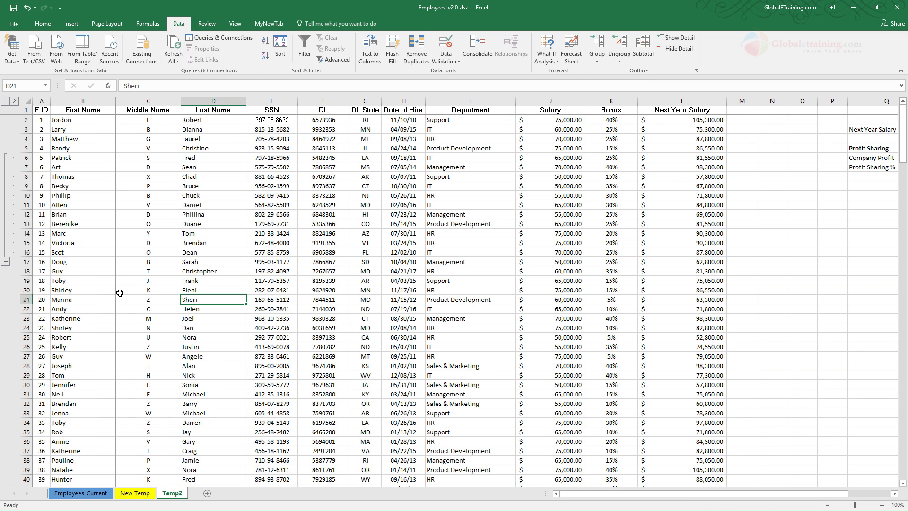
click(5, 261)
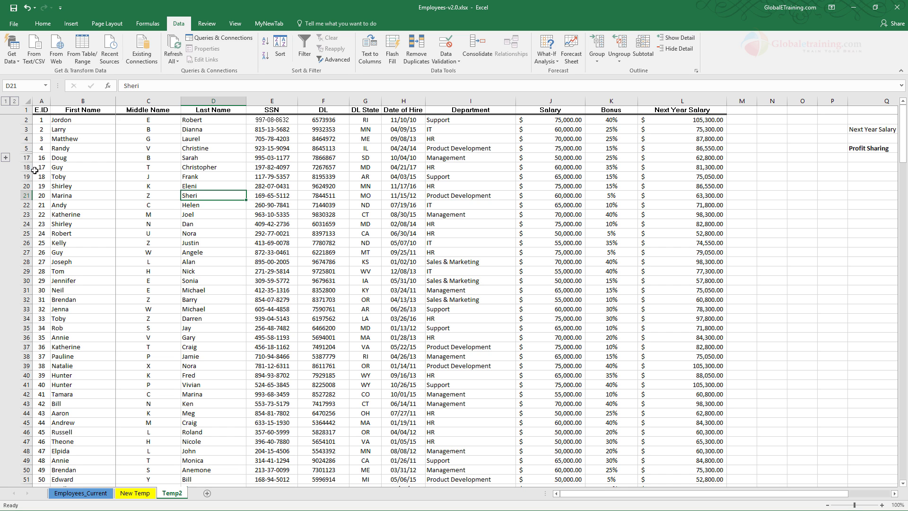
click(5, 159)
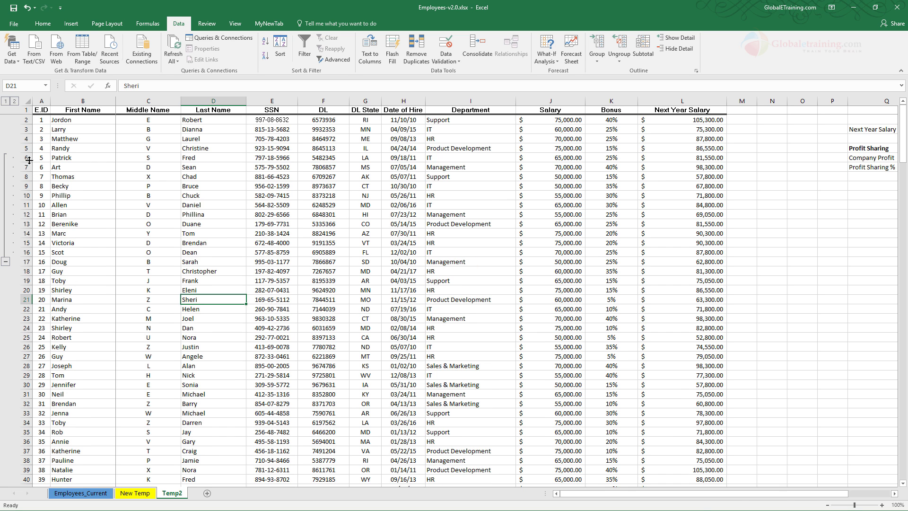
Group rows 21–32 as a second separate row group.
click(26, 167)
click(26, 158)
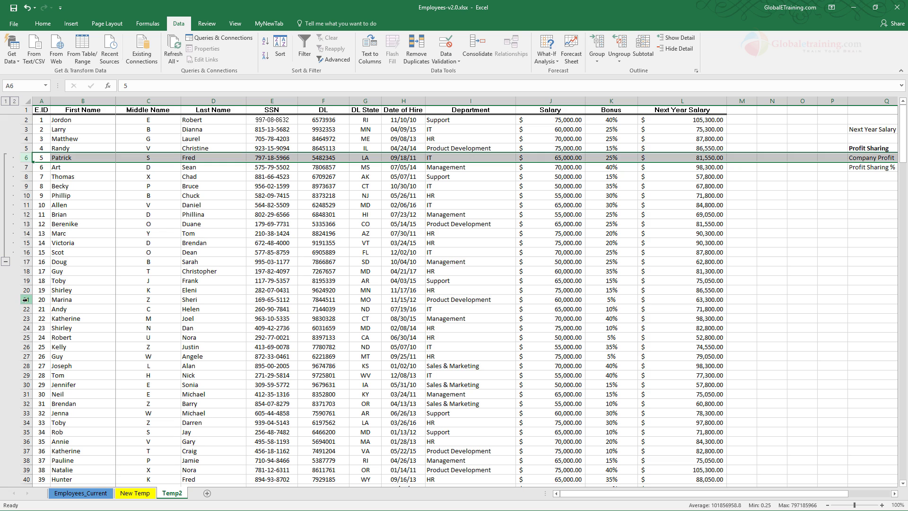
drag(26, 299, 26, 404)
click(597, 59)
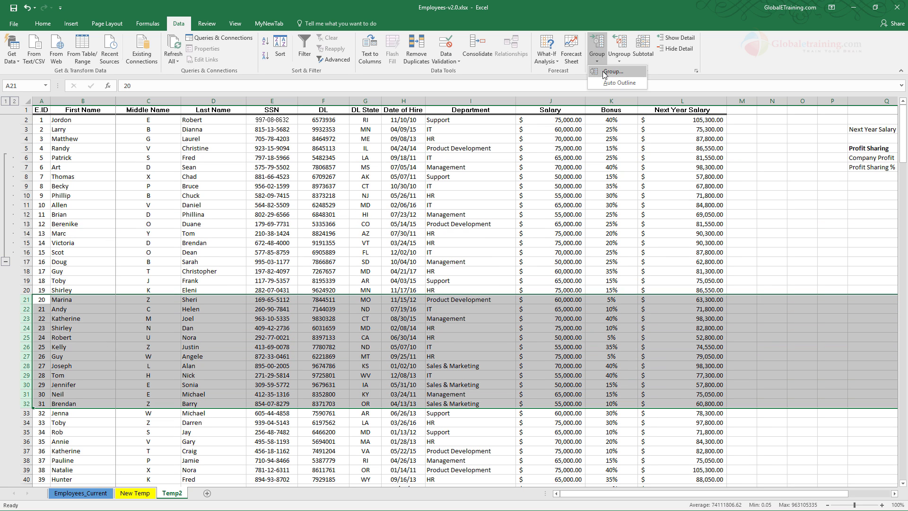
click(611, 71)
click(149, 233)
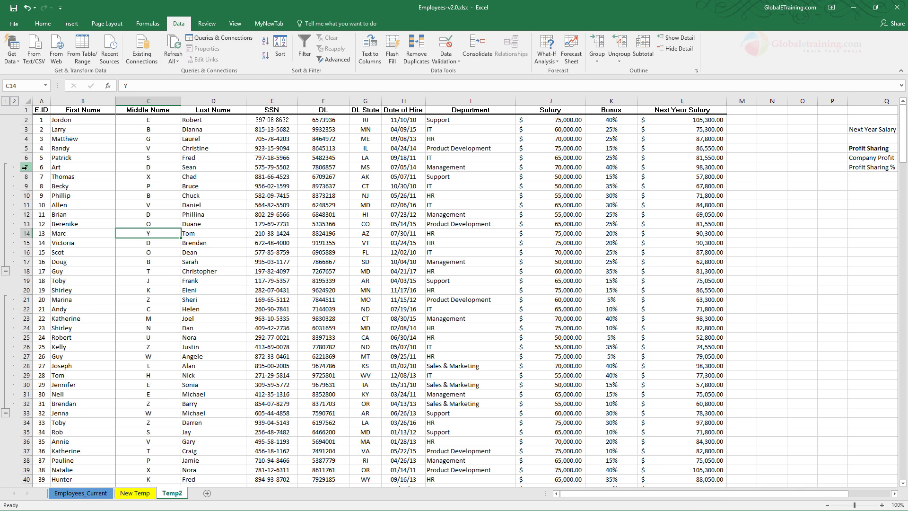
Ungroup rows 7–17 from the upper group, then select rows 7–15.
drag(24, 167, 22, 261)
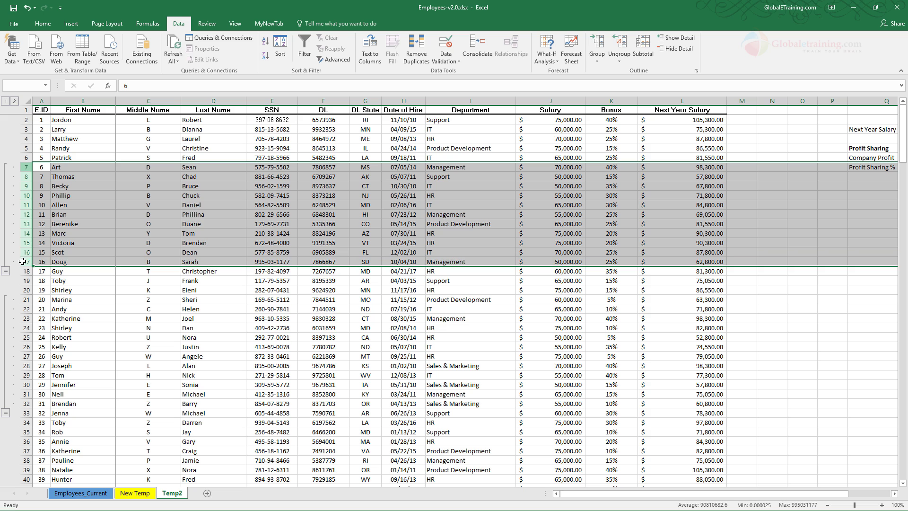
click(620, 55)
click(624, 74)
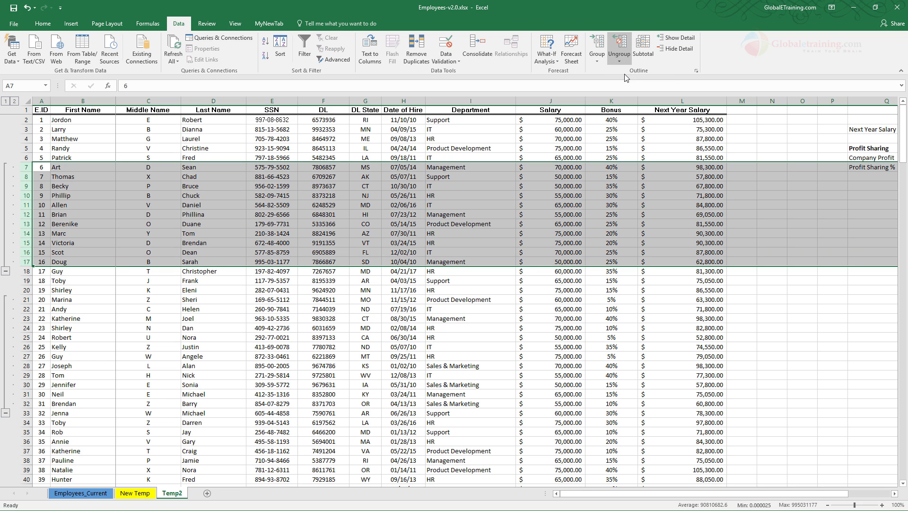
click(365, 254)
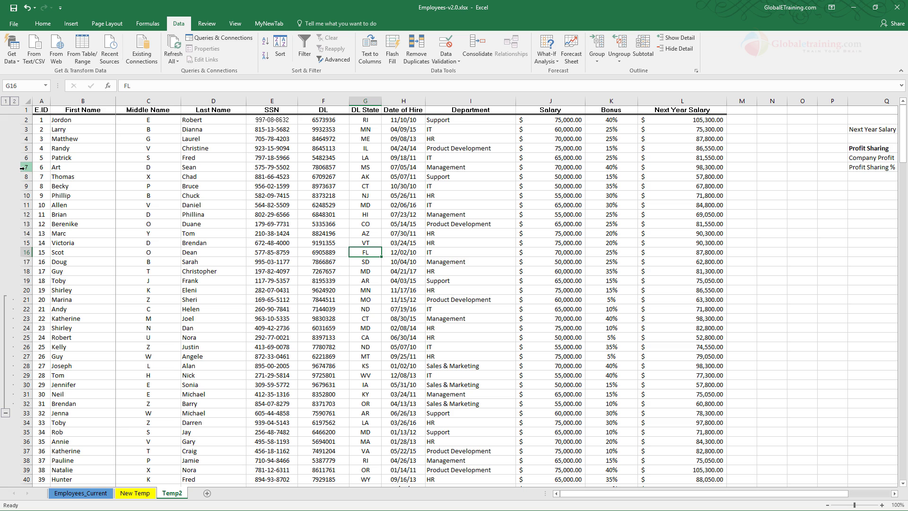
drag(23, 168, 23, 243)
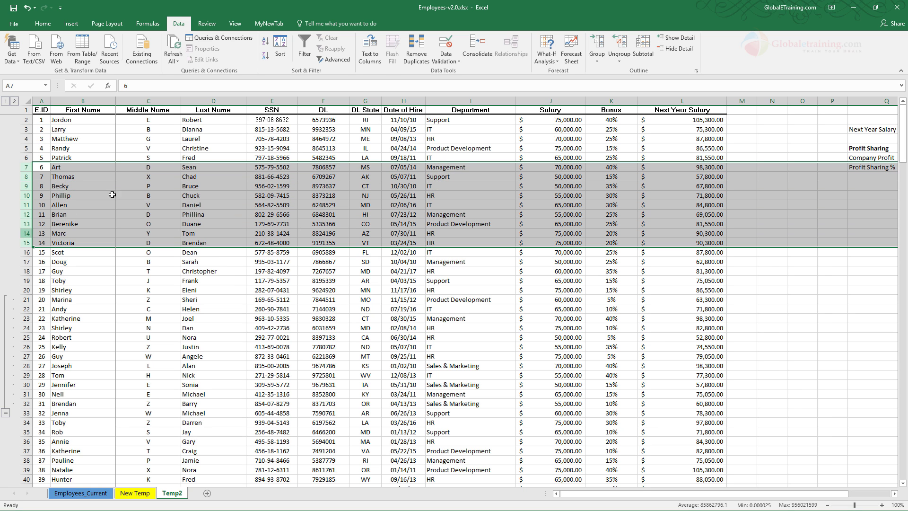
Group rows 7–15, then remove all grouping with Ungroup > Clear Outline.
click(597, 61)
click(605, 81)
click(386, 252)
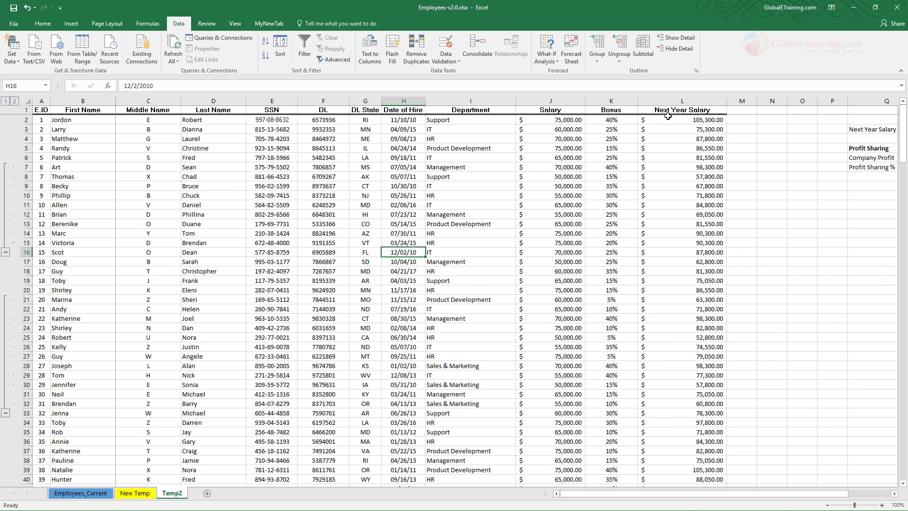
click(623, 58)
click(639, 83)
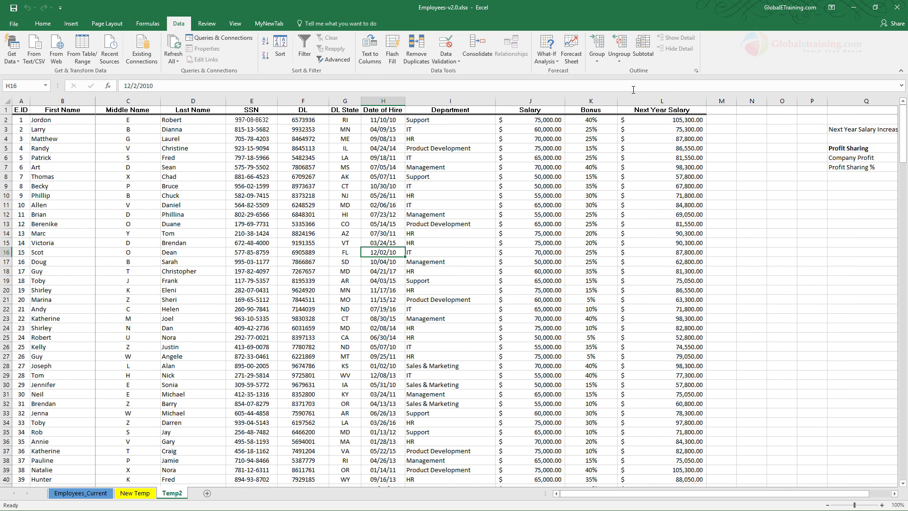